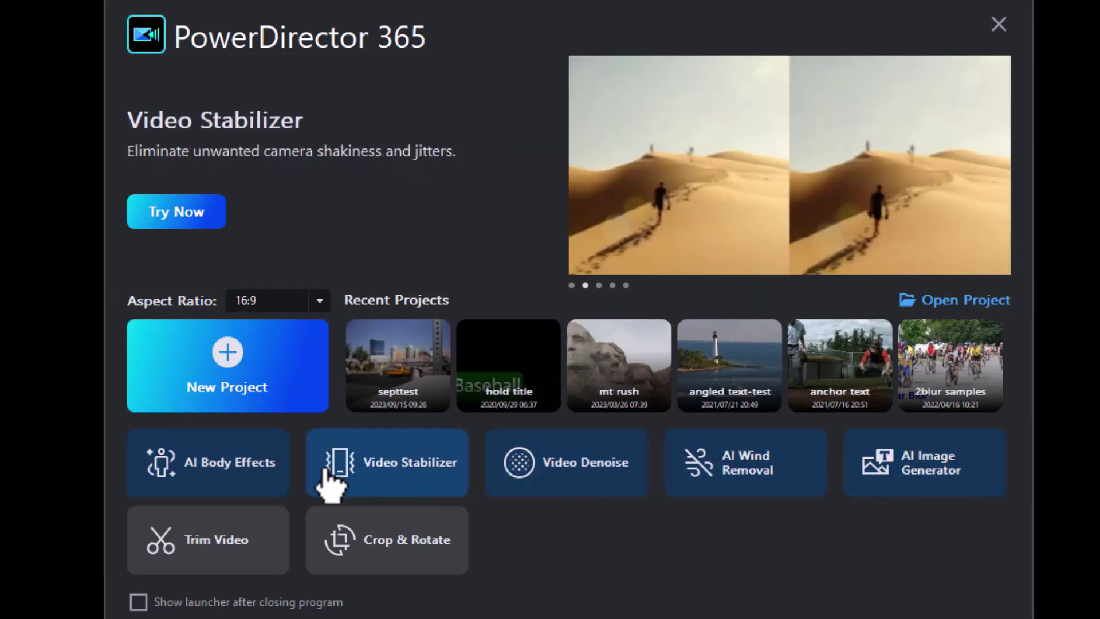
Try the Video Stabilizer and Trim Video tools, then show the Titles template library.
left_click(383, 472)
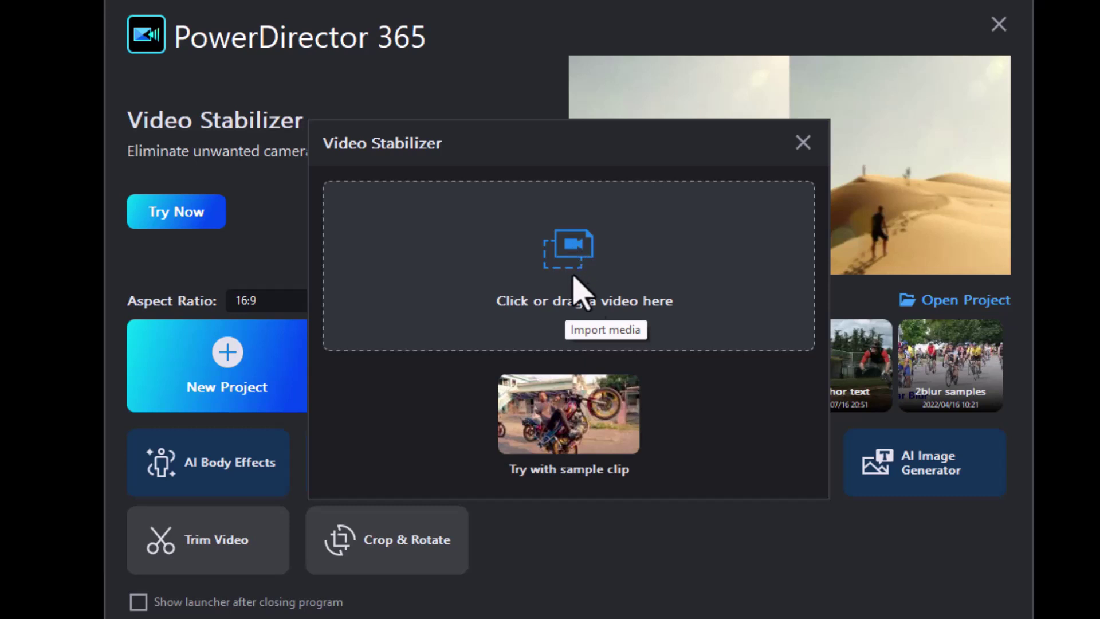
left_click(803, 145)
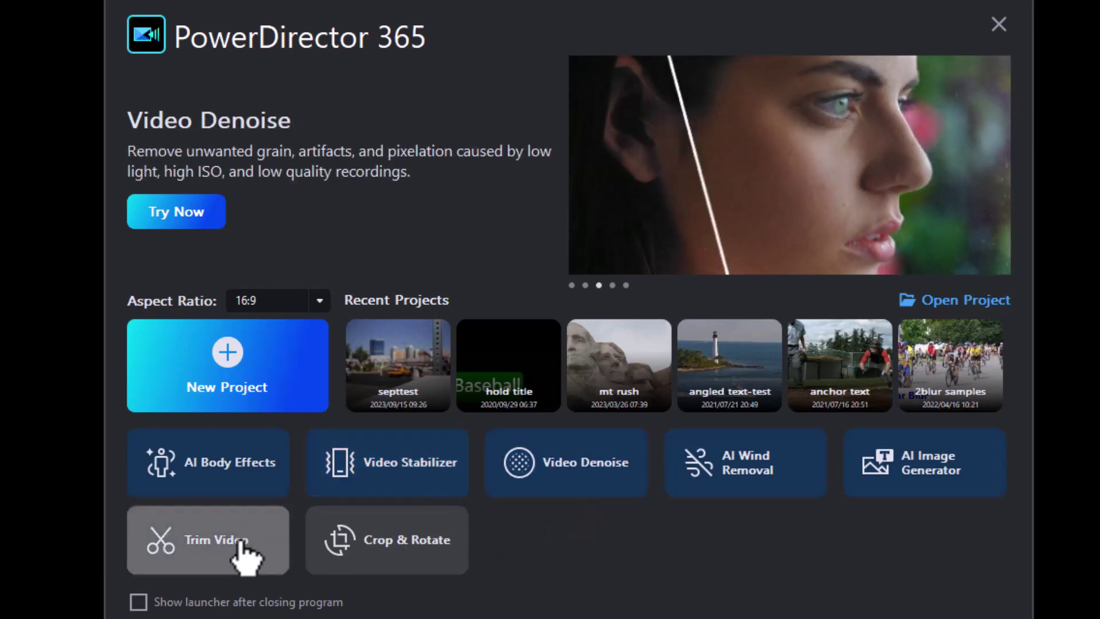
left_click(237, 555)
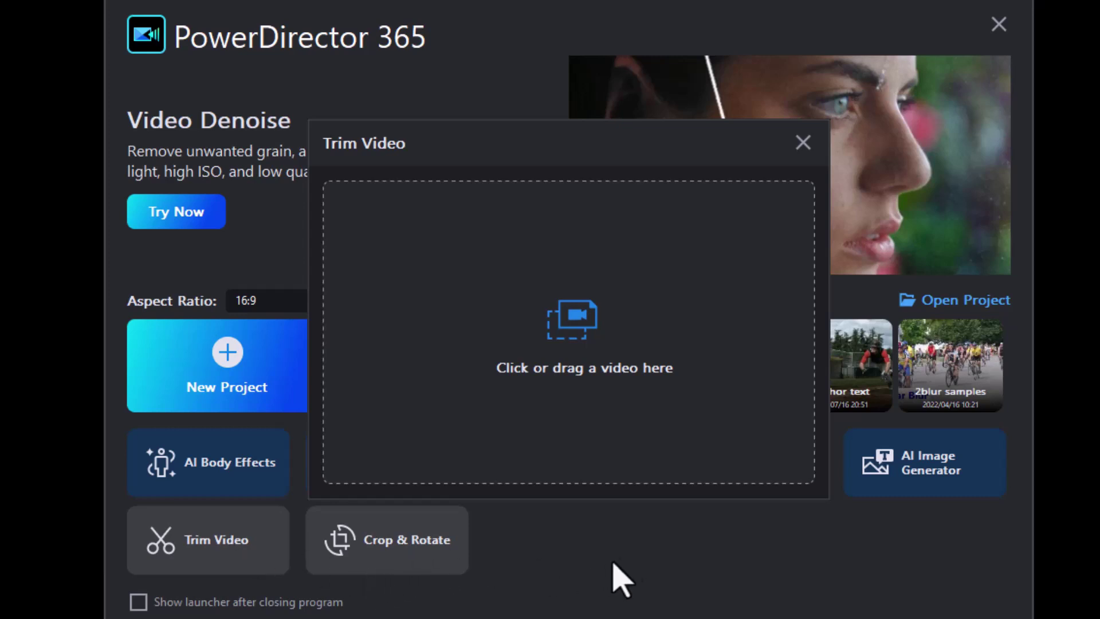
left_click(803, 146)
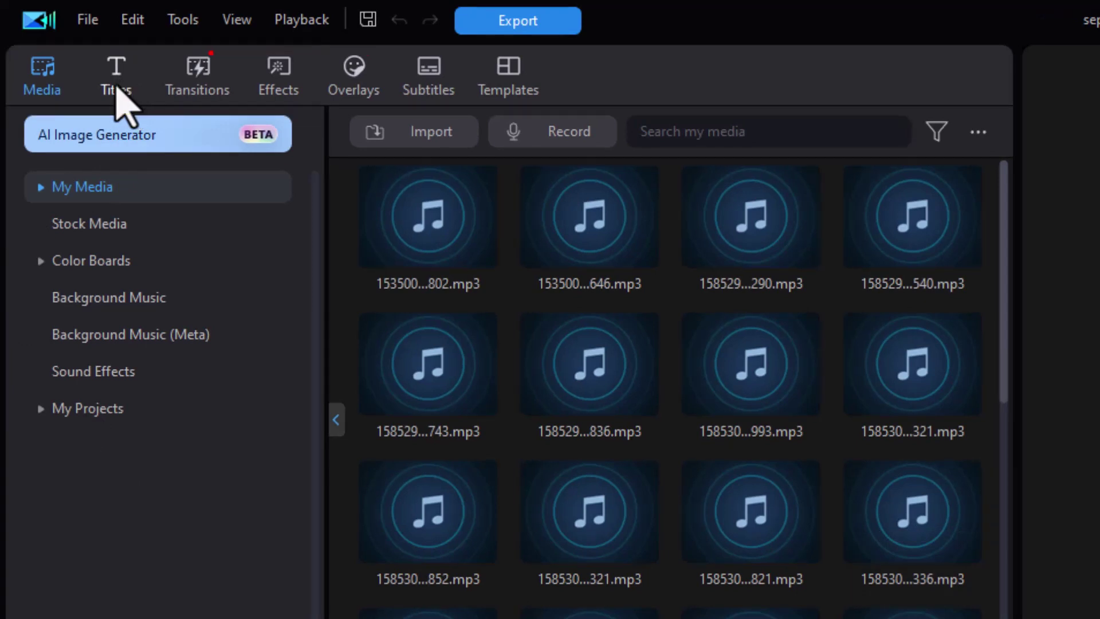
left_click(116, 92)
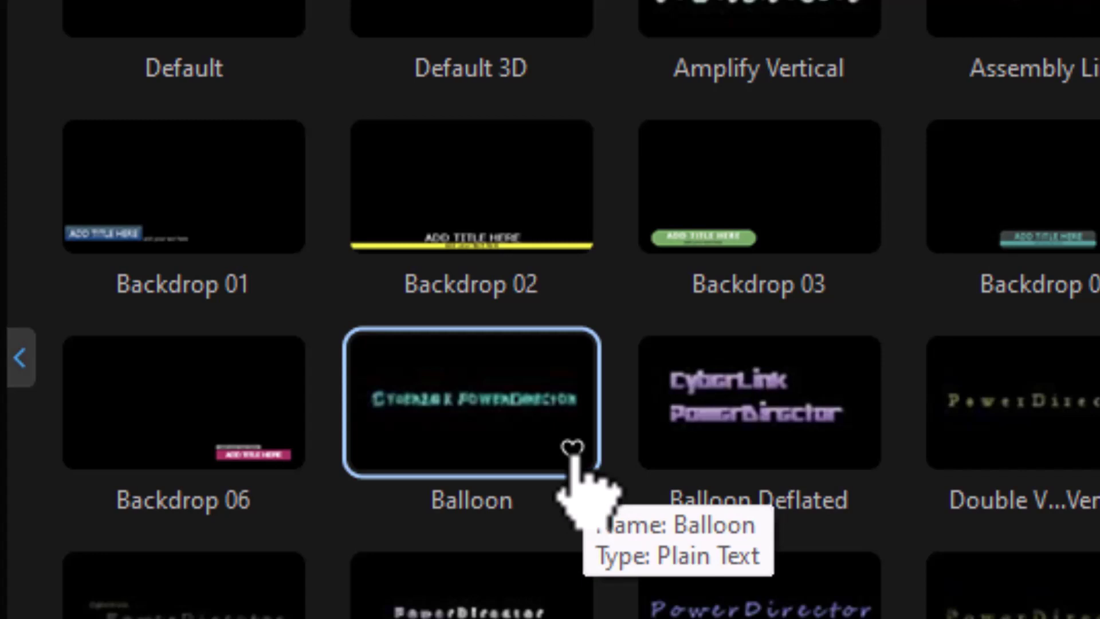
Heart the Balloon and Flip titles, then Subtitle Templates 10 in the Subtitles category.
left_click(572, 449)
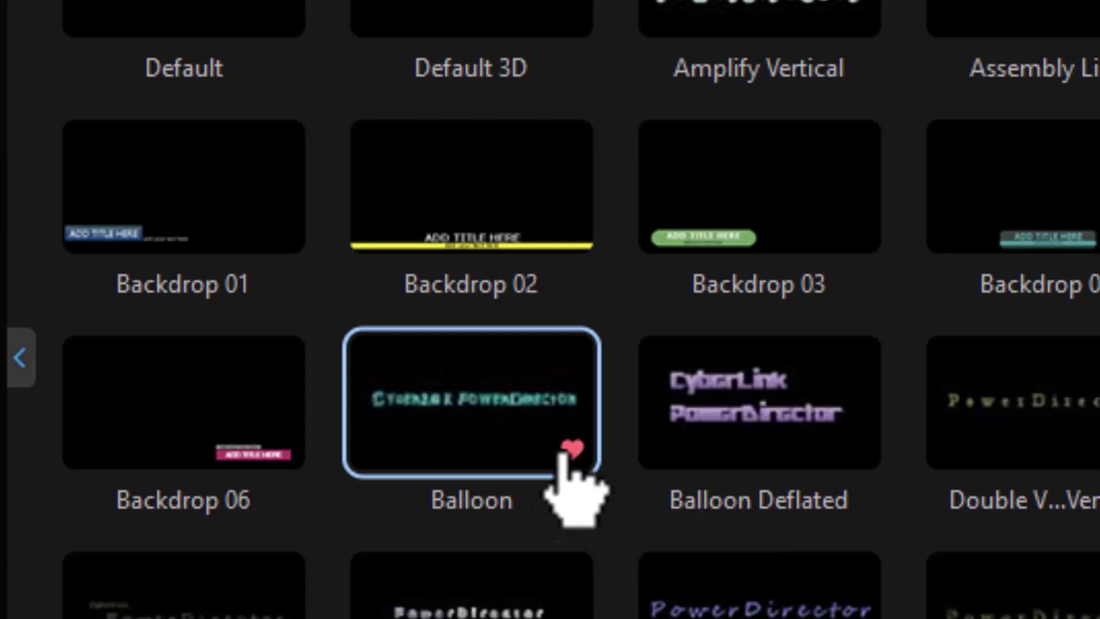
scroll(710, 577, "down", 3)
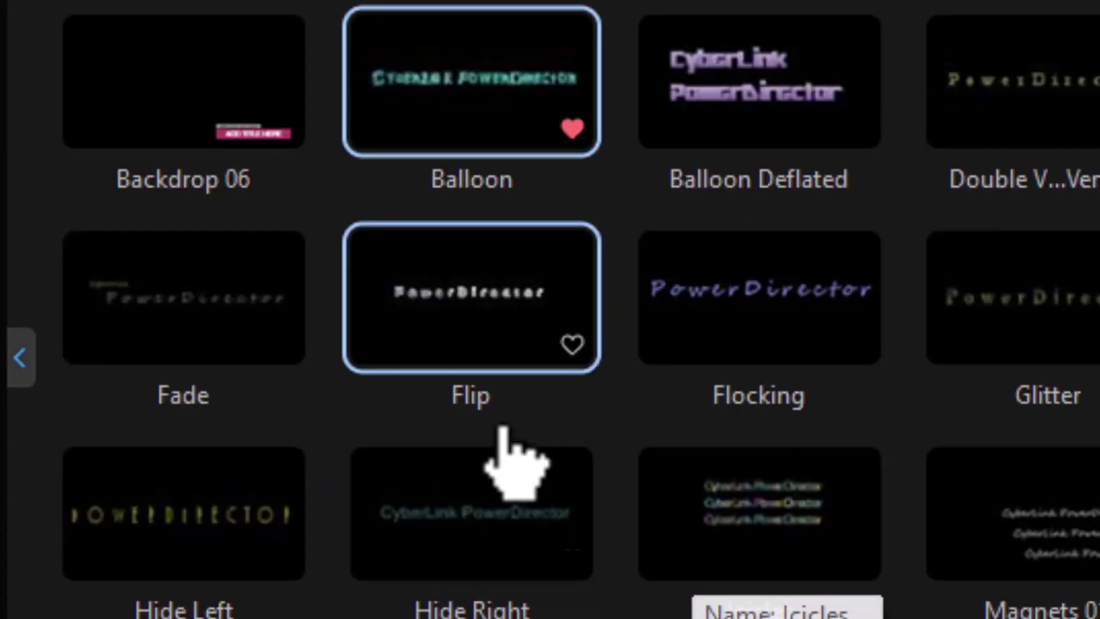
left_click(571, 344)
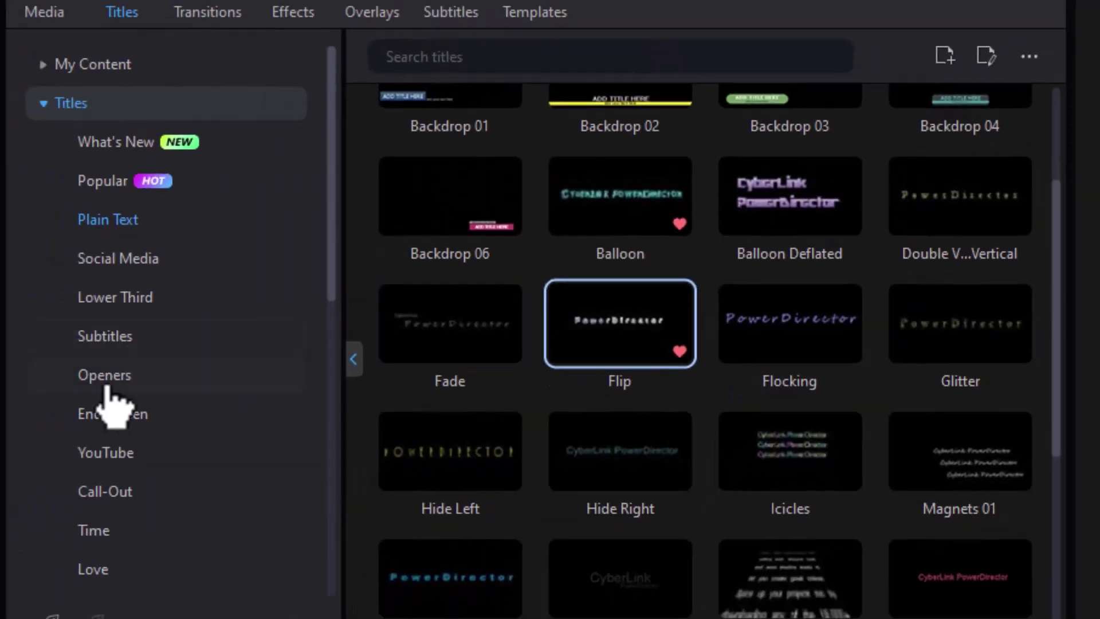
left_click(123, 339)
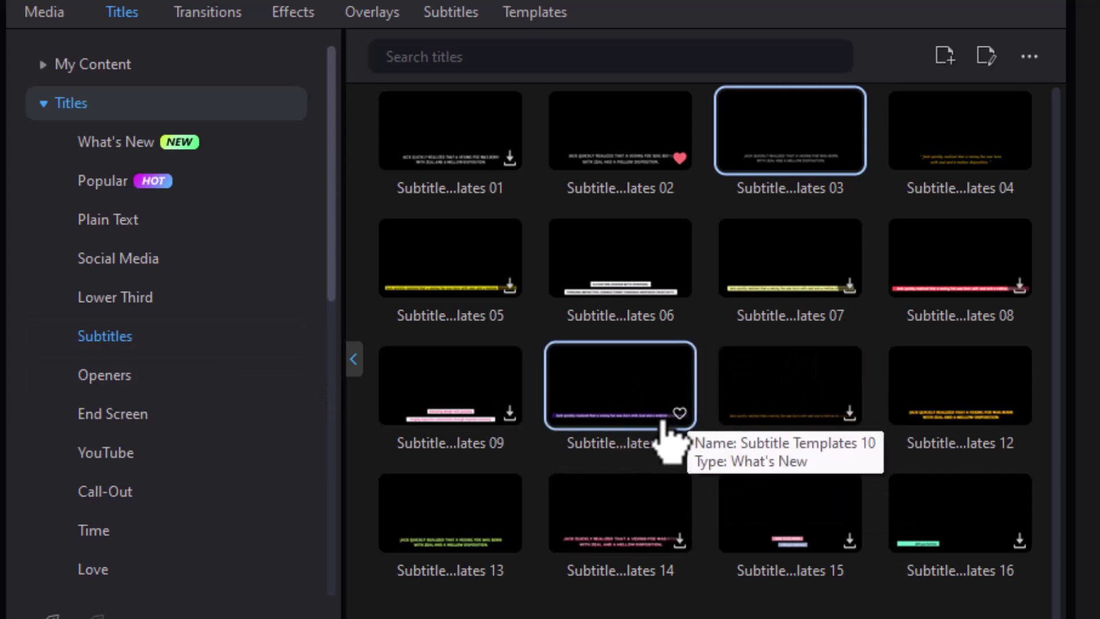
left_click(679, 413)
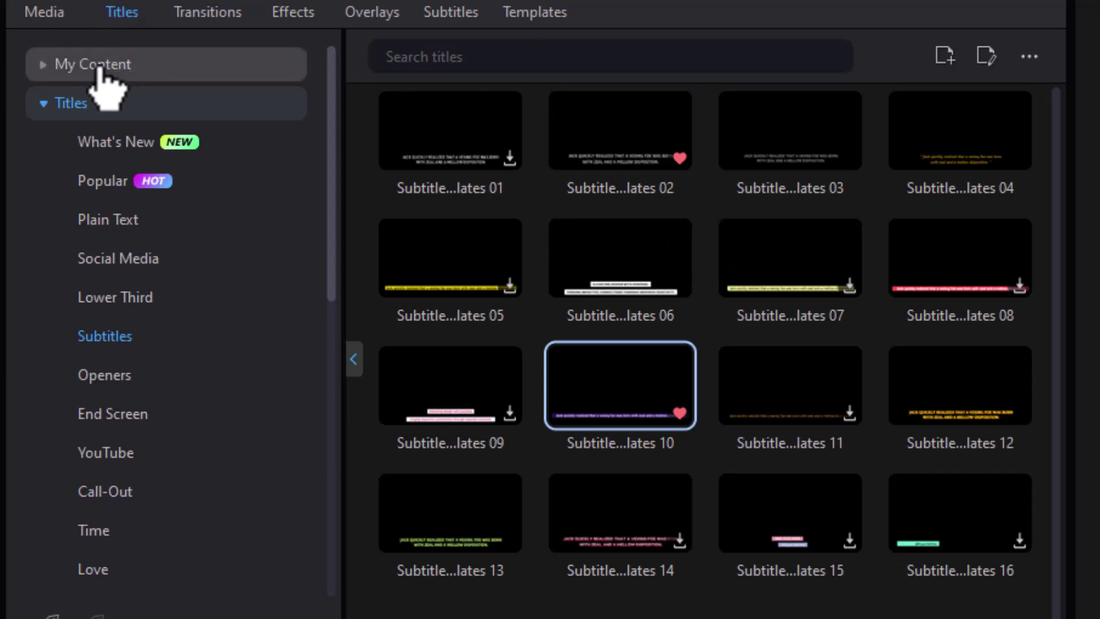
Remove Balloon from the My Favorites titles and return to the title categories.
left_click(156, 69)
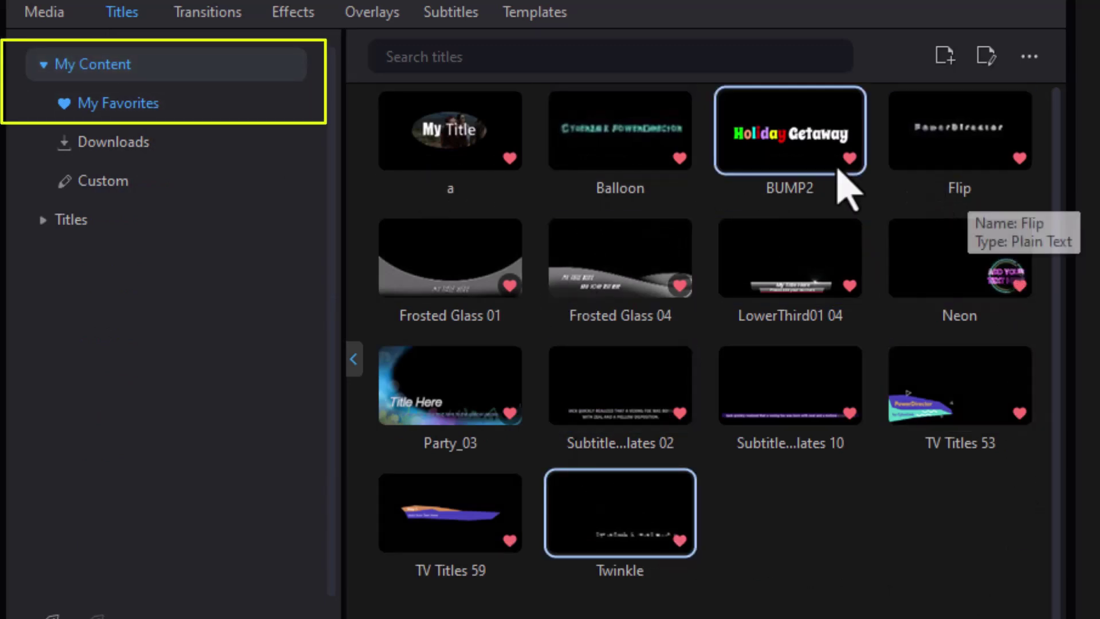
left_click(679, 158)
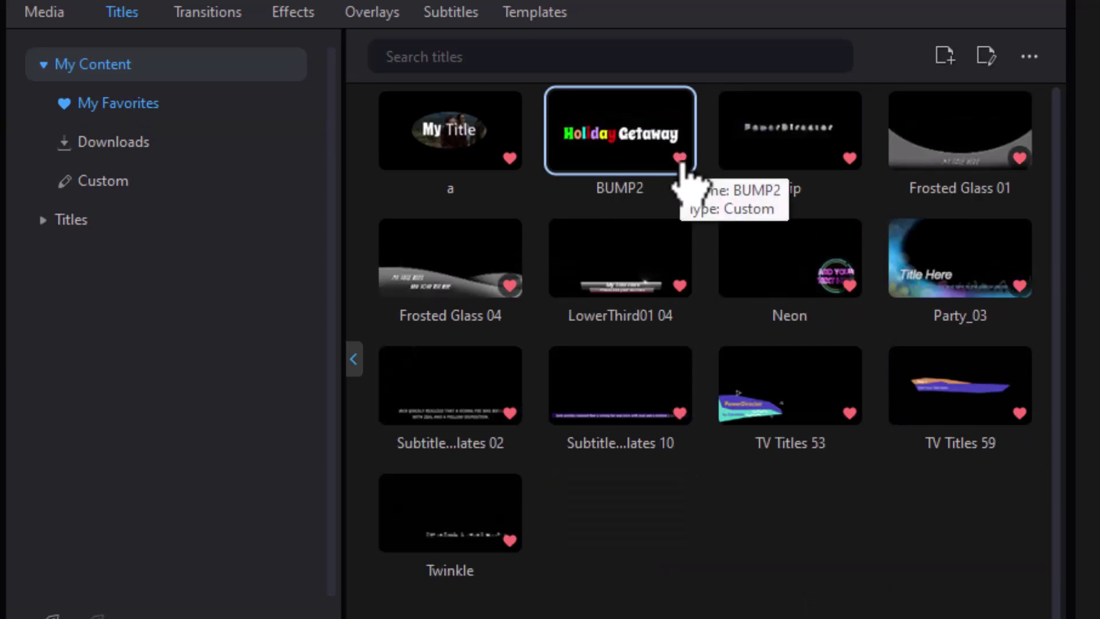
left_click(51, 223)
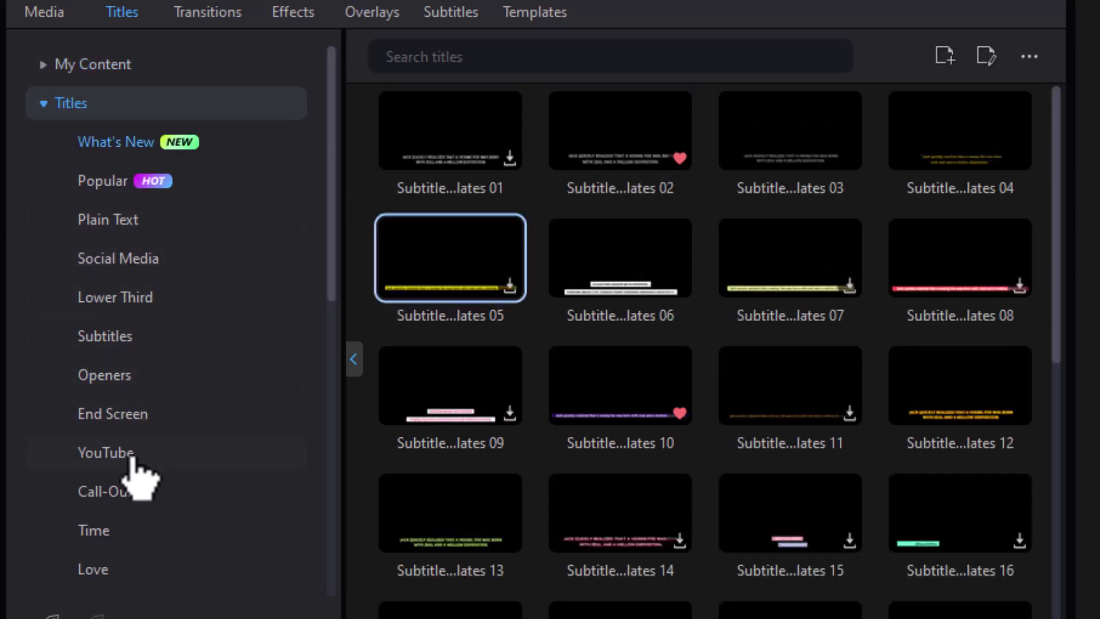
Favourite Call-Out Title 01 from the Call-Out category and check it in My Favorites.
left_click(136, 498)
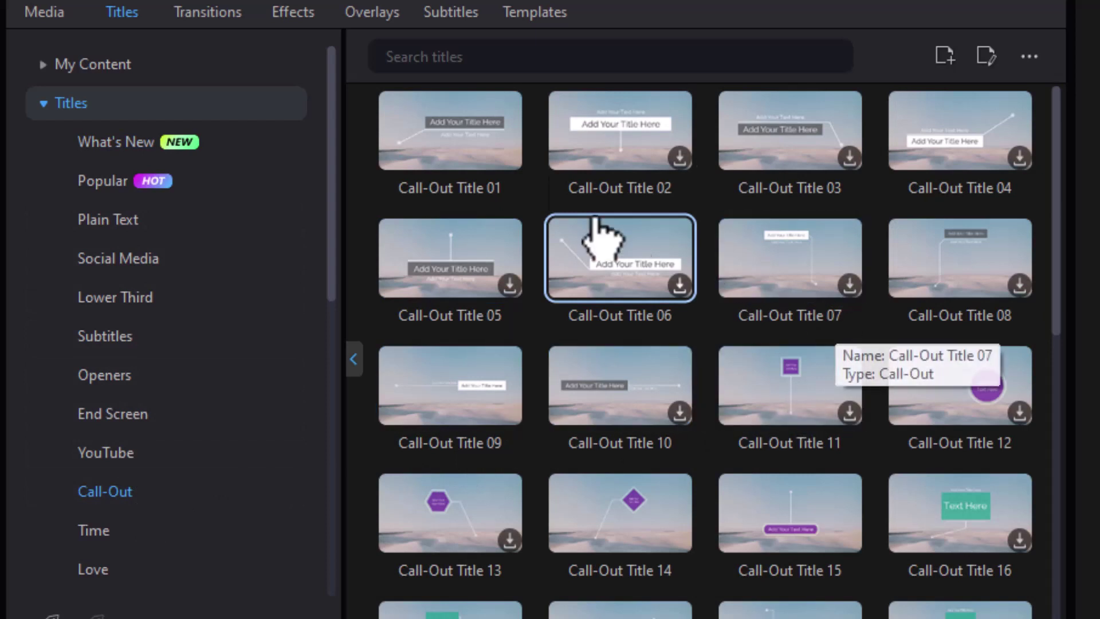
left_click(509, 158)
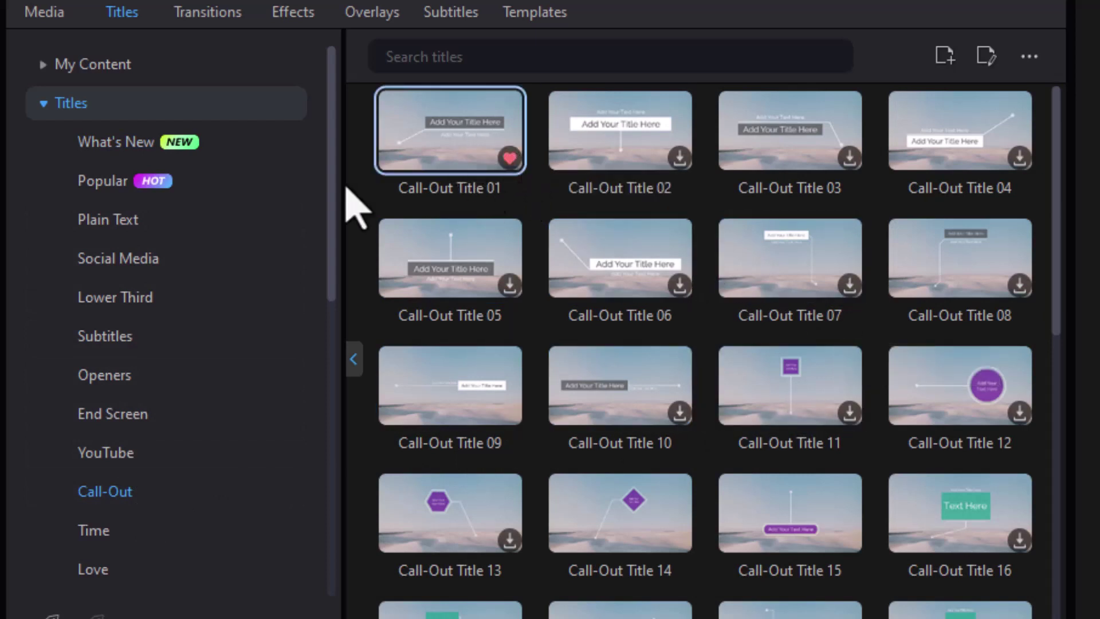
left_click(80, 66)
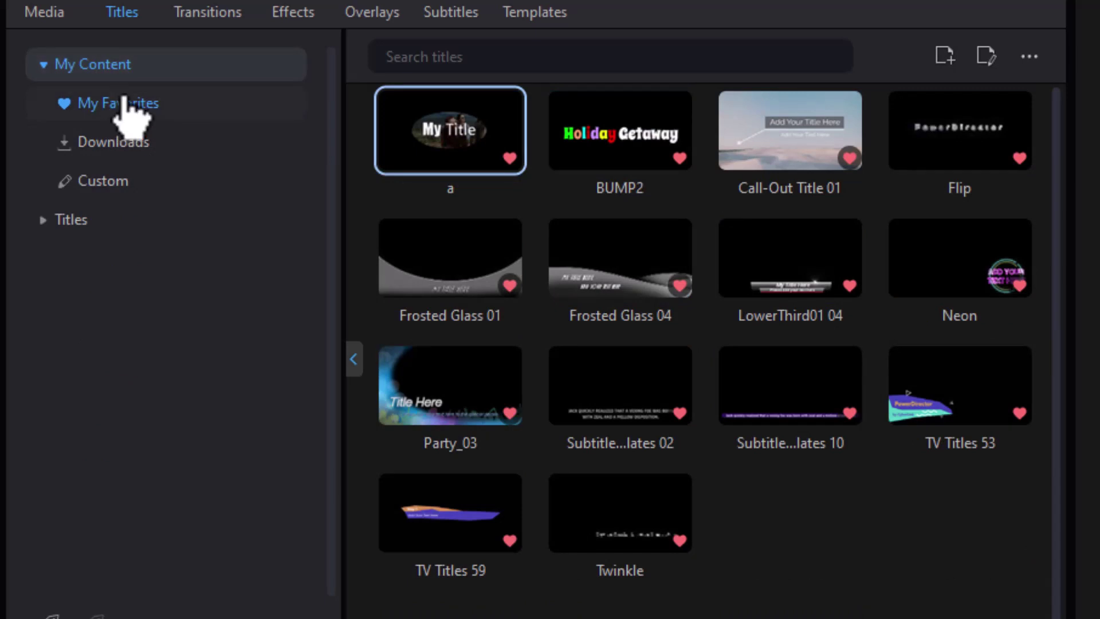
left_click(195, 9)
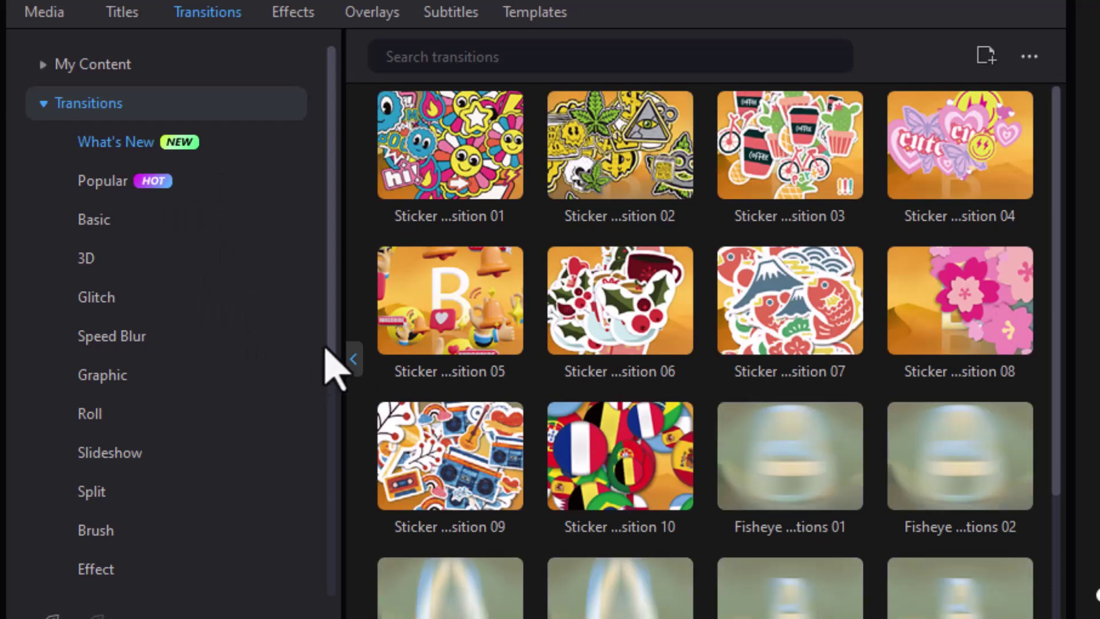
Favourite the Speed Blur transition Slide 06 and confirm it appears under My Favorites.
left_click(152, 343)
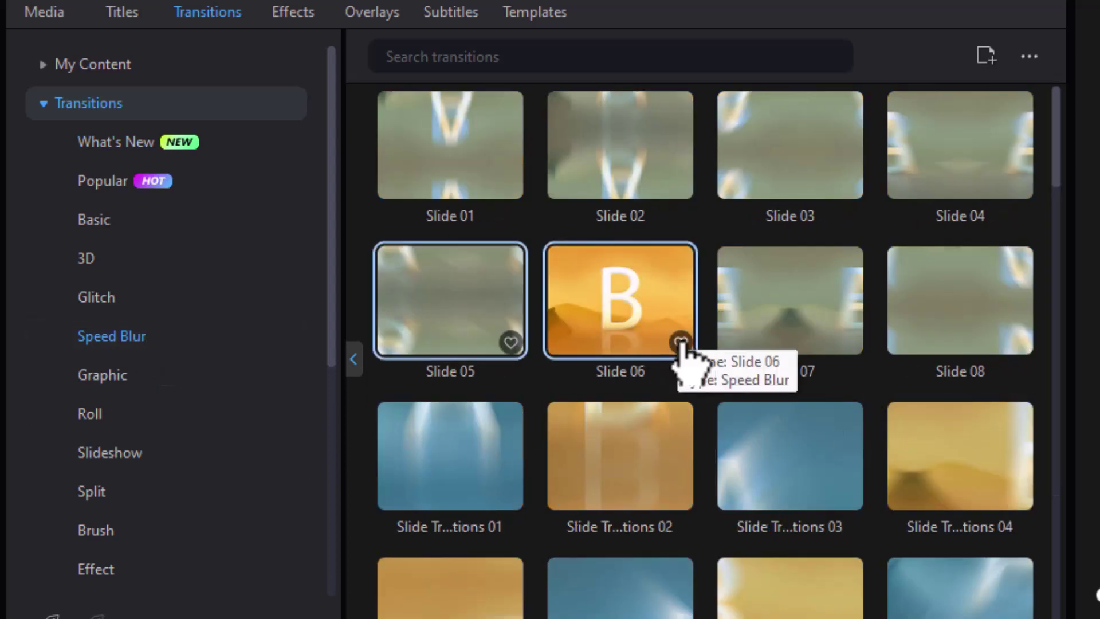
left_click(681, 342)
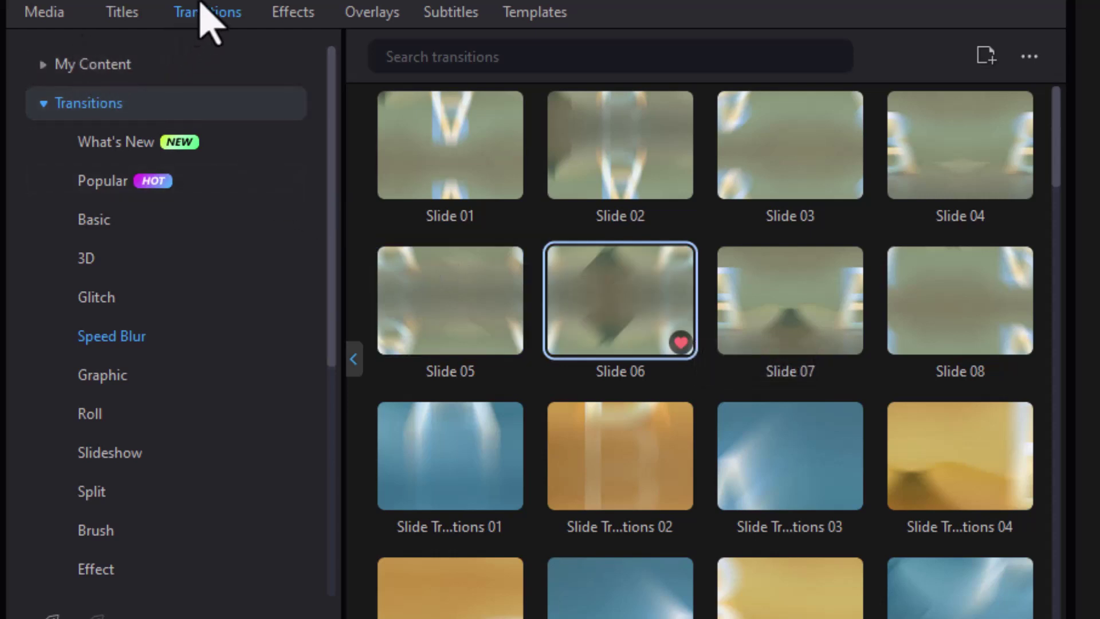
left_click(128, 72)
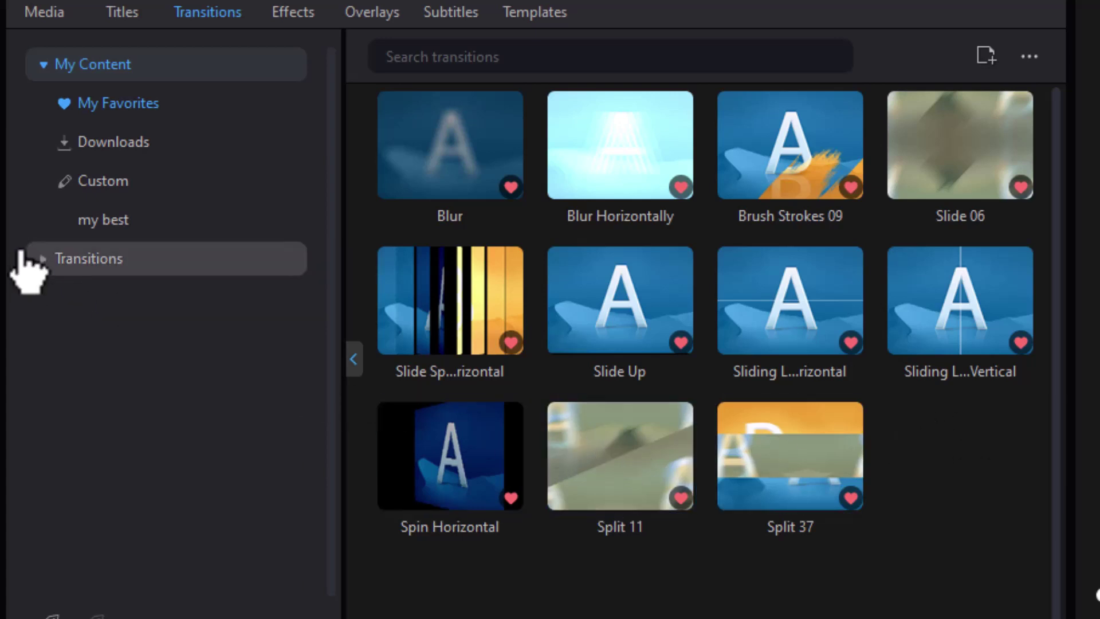
left_click(44, 258)
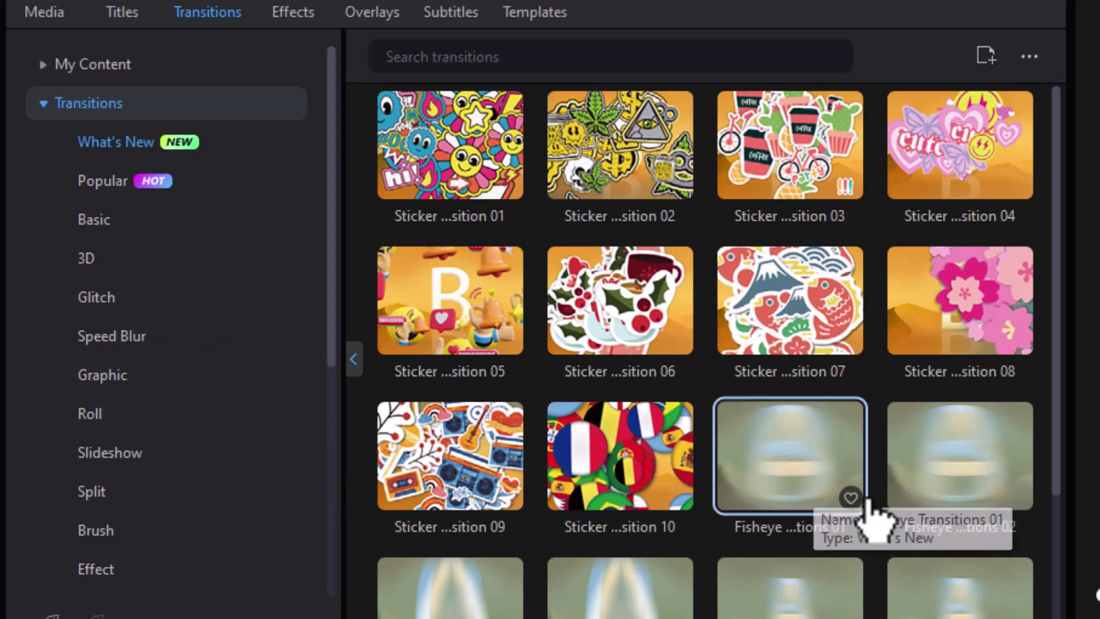
Favourite Fisheye Transitions 01 and return to the Media library.
left_click(851, 497)
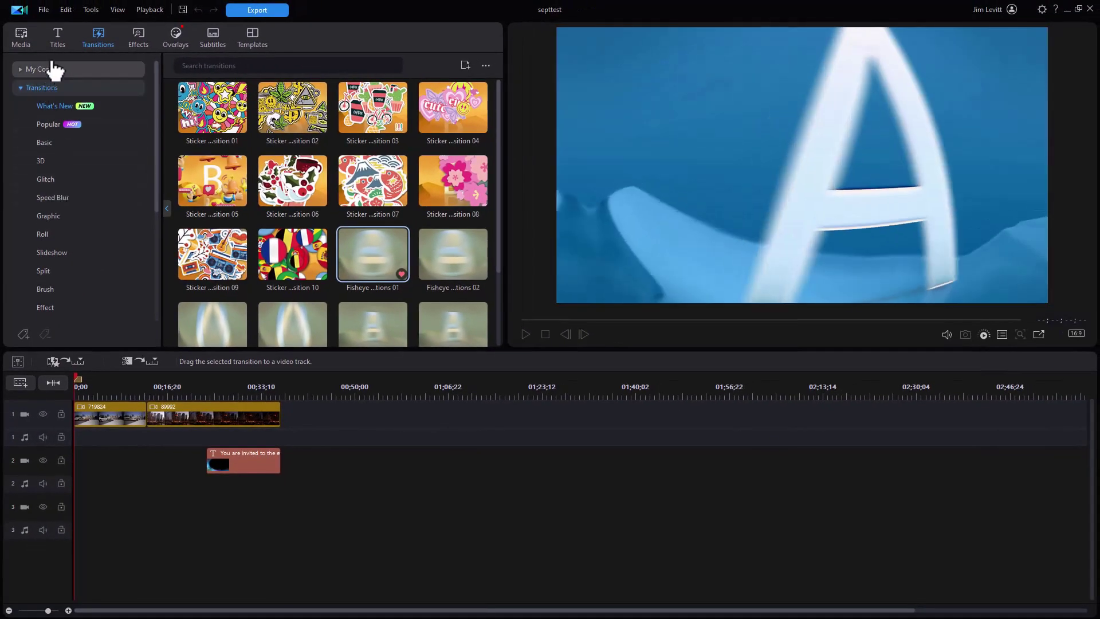
left_click(22, 36)
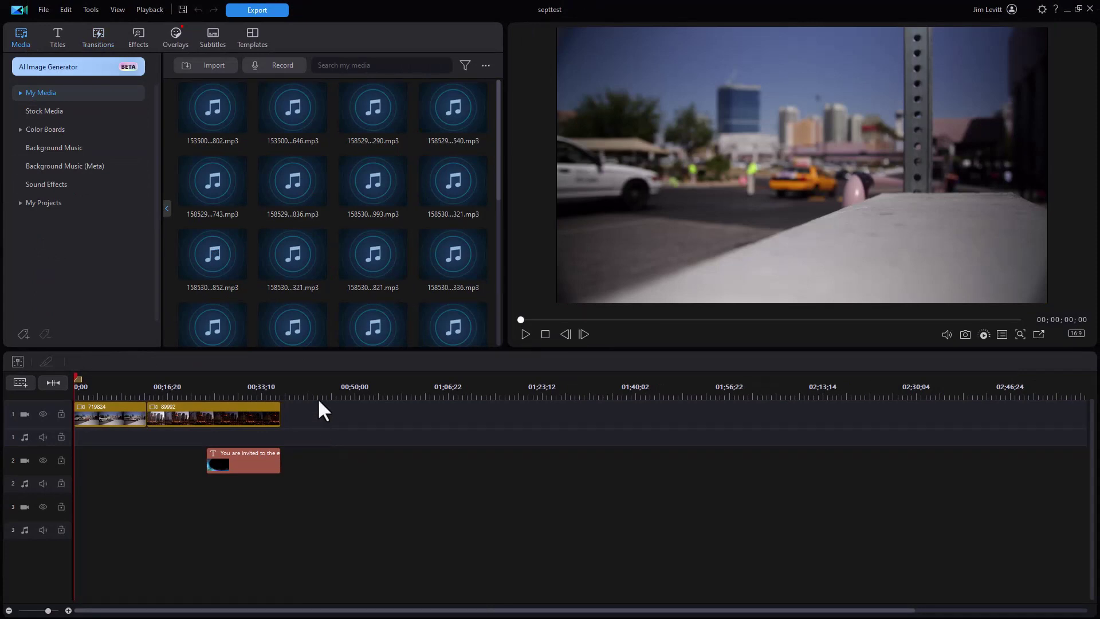
Drag an MP3 onto an audio track and a background music track into the media area, then show Titles.
left_click_drag(294, 324, 81, 489)
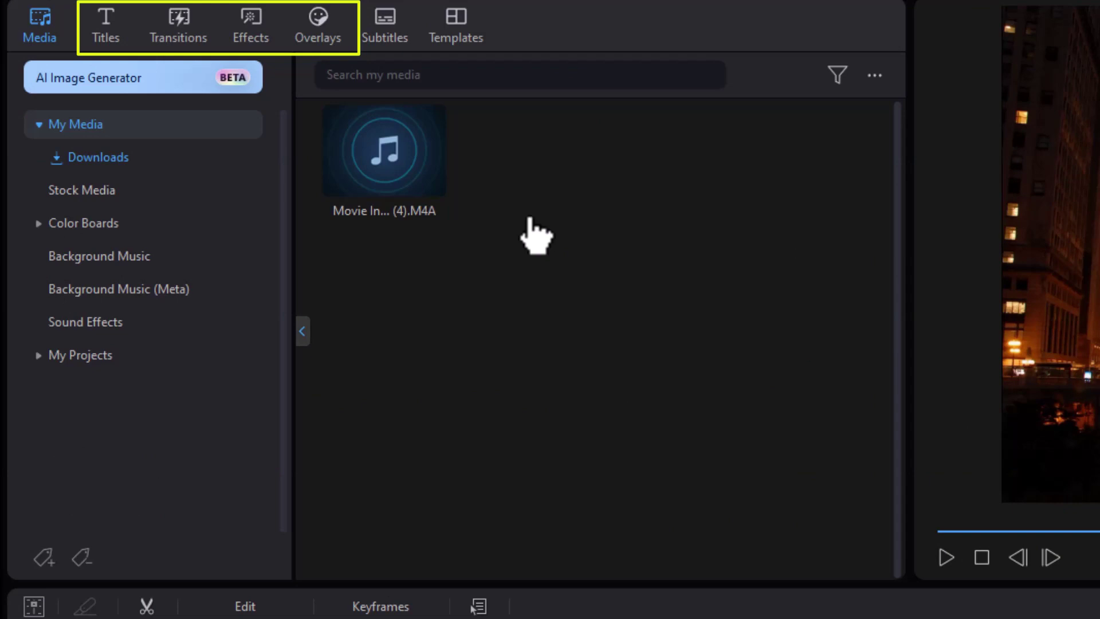
left_click_drag(109, 266, 422, 289)
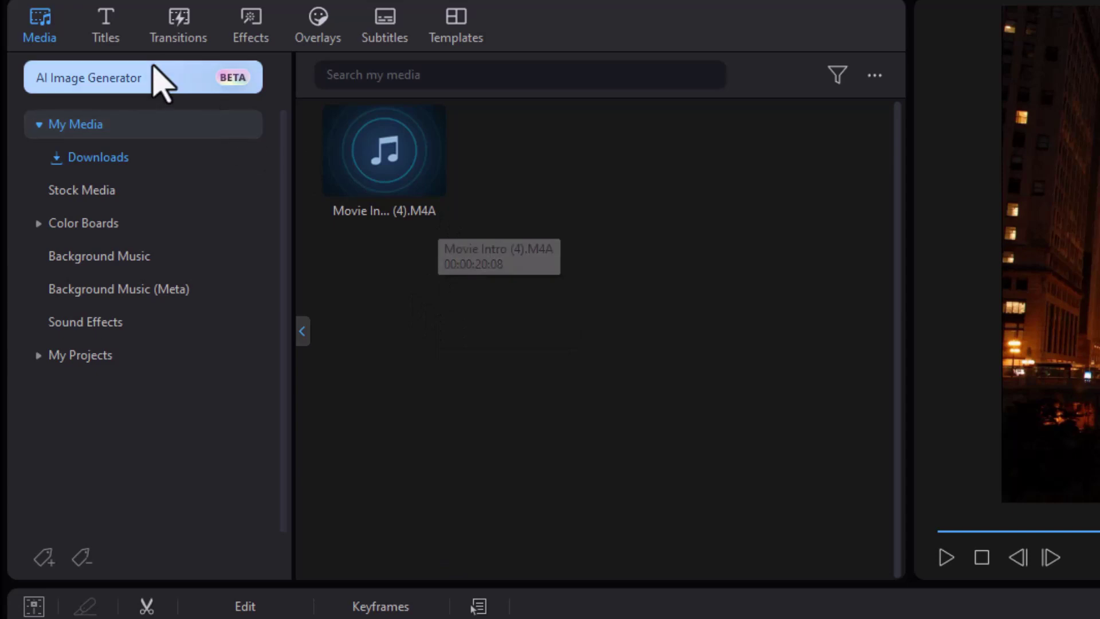
left_click(105, 29)
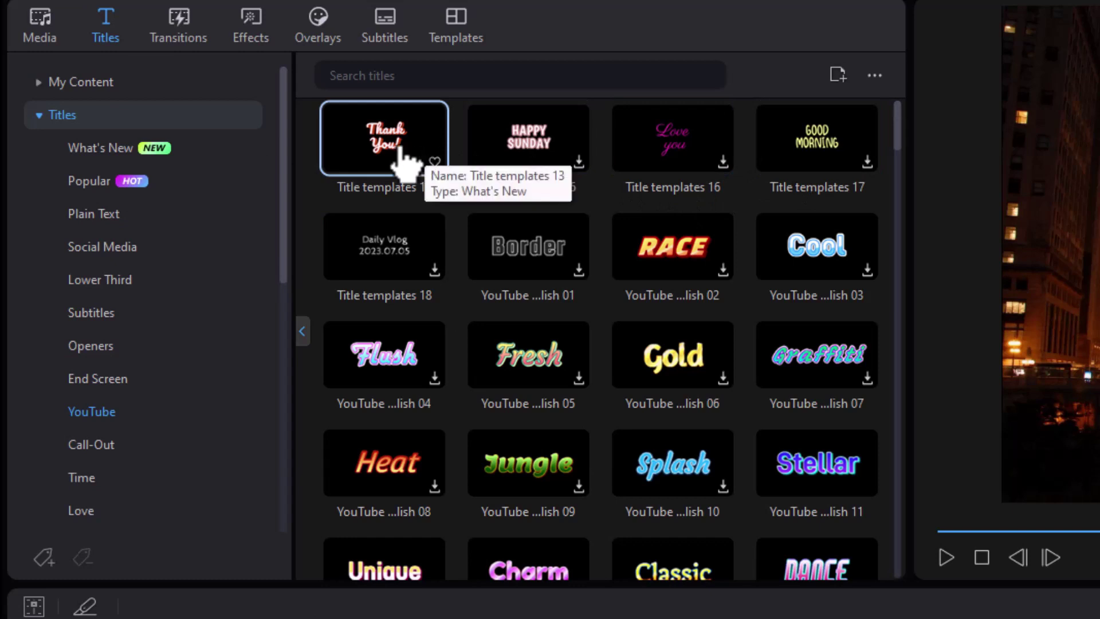
left_click(418, 163)
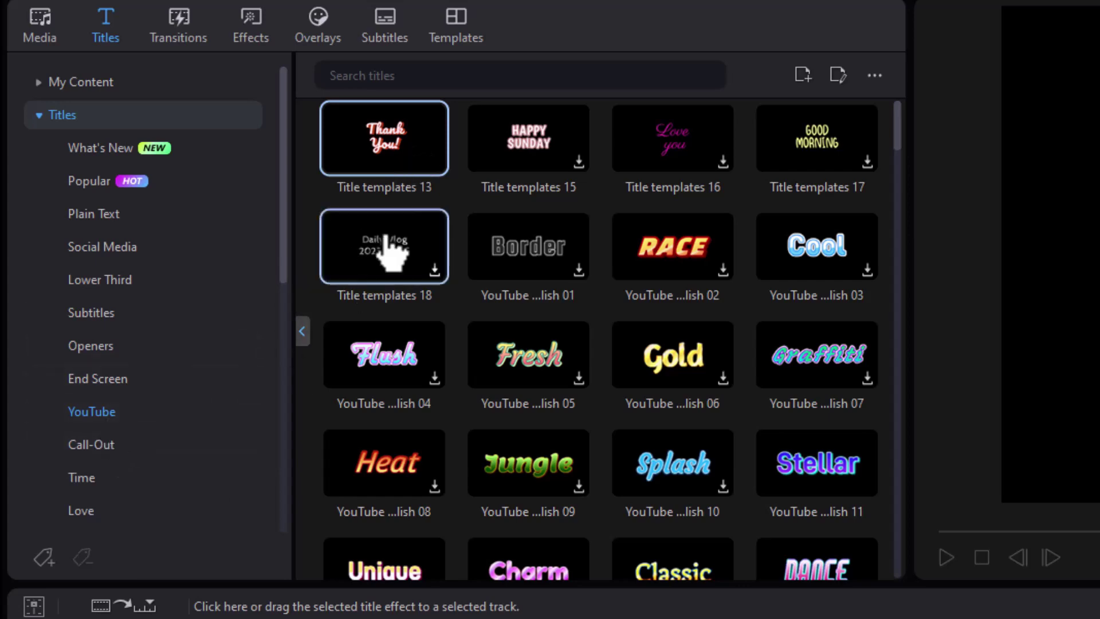
scroll(383, 215, "down", 20)
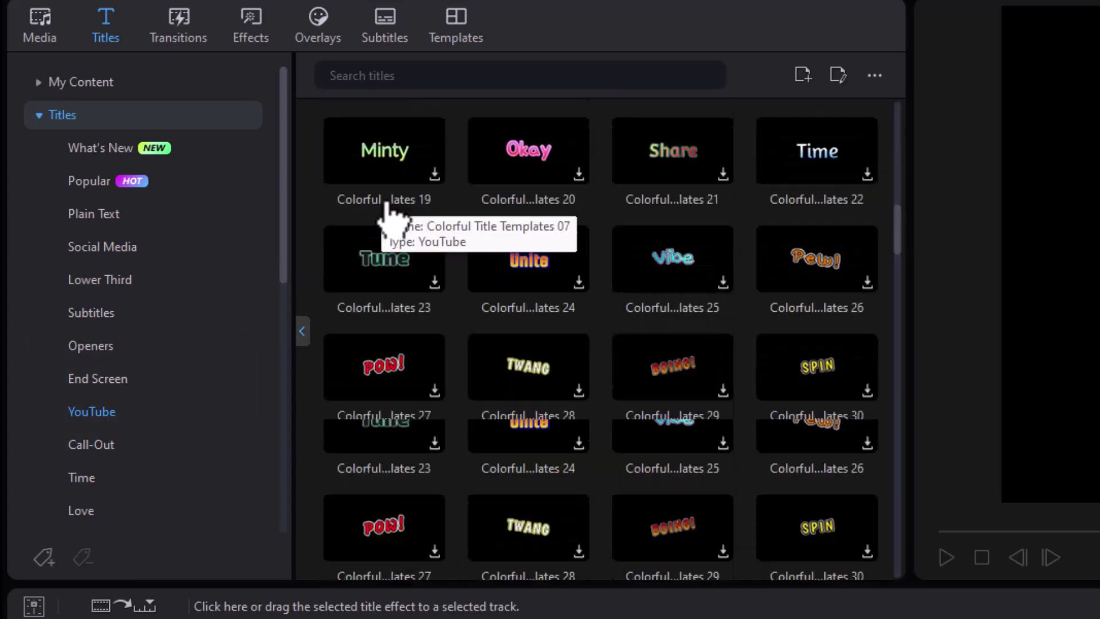
scroll(382, 216, "down", 15)
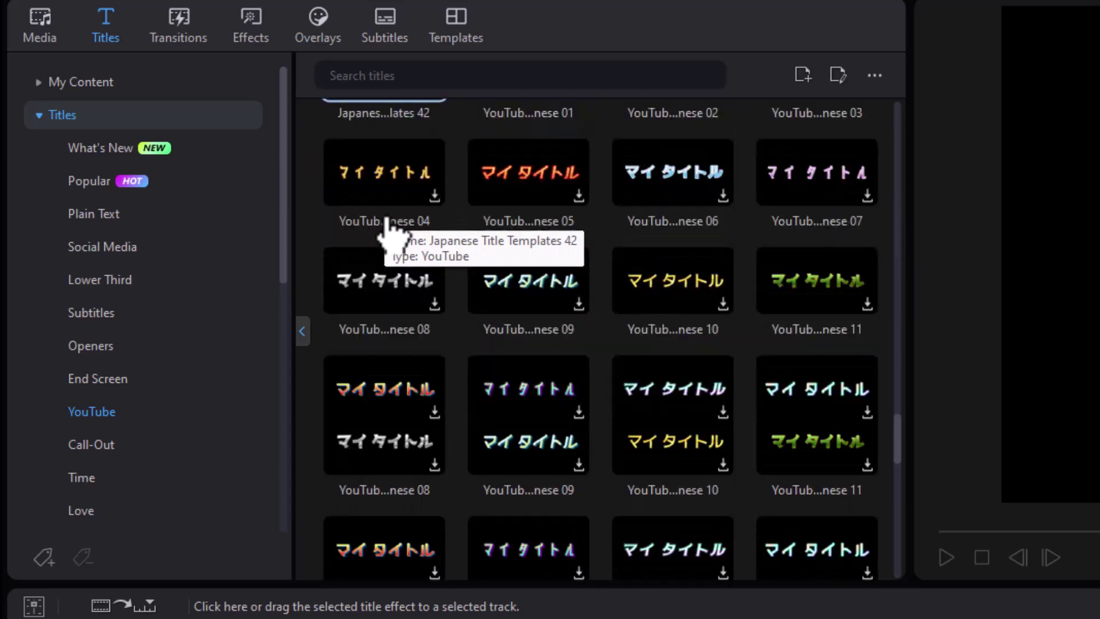
scroll(385, 223, "down", 5)
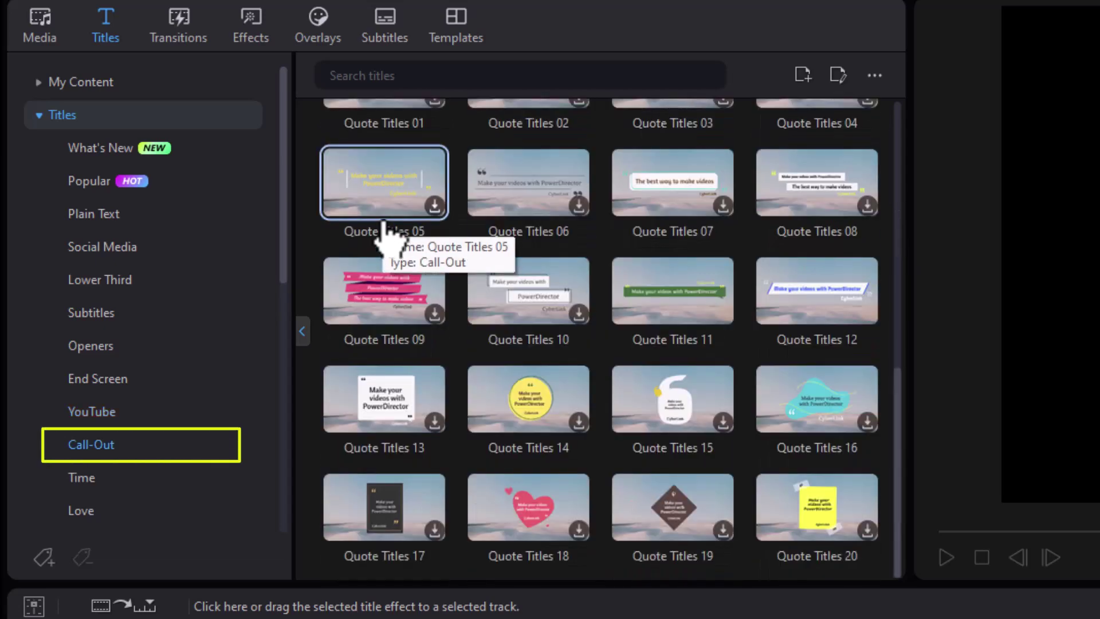
scroll(384, 229, "up", 3)
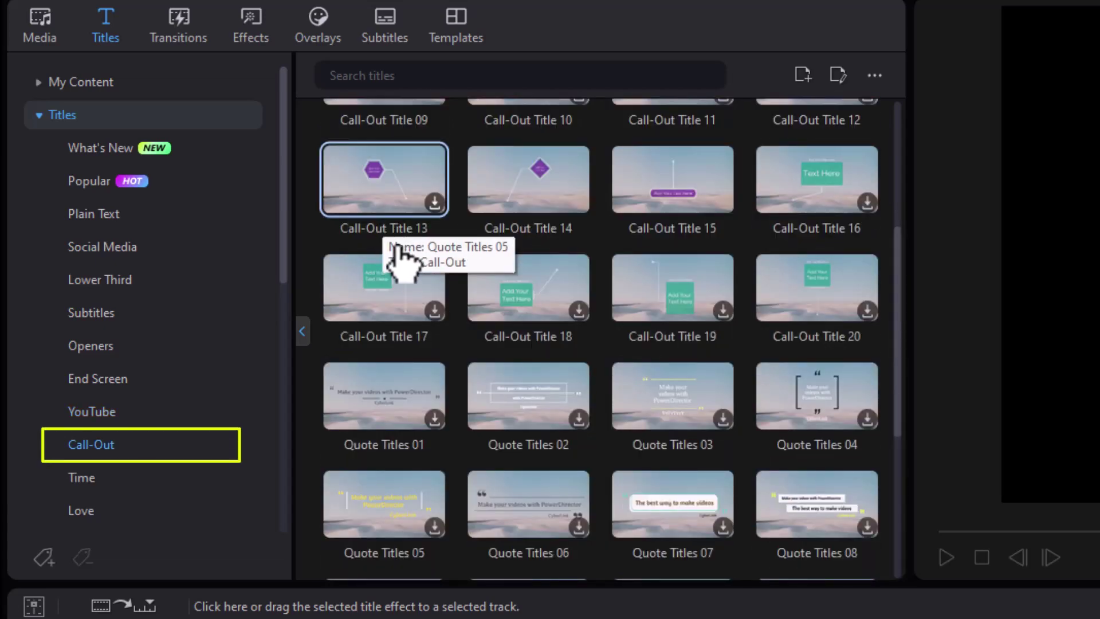
scroll(401, 266, "down", 12)
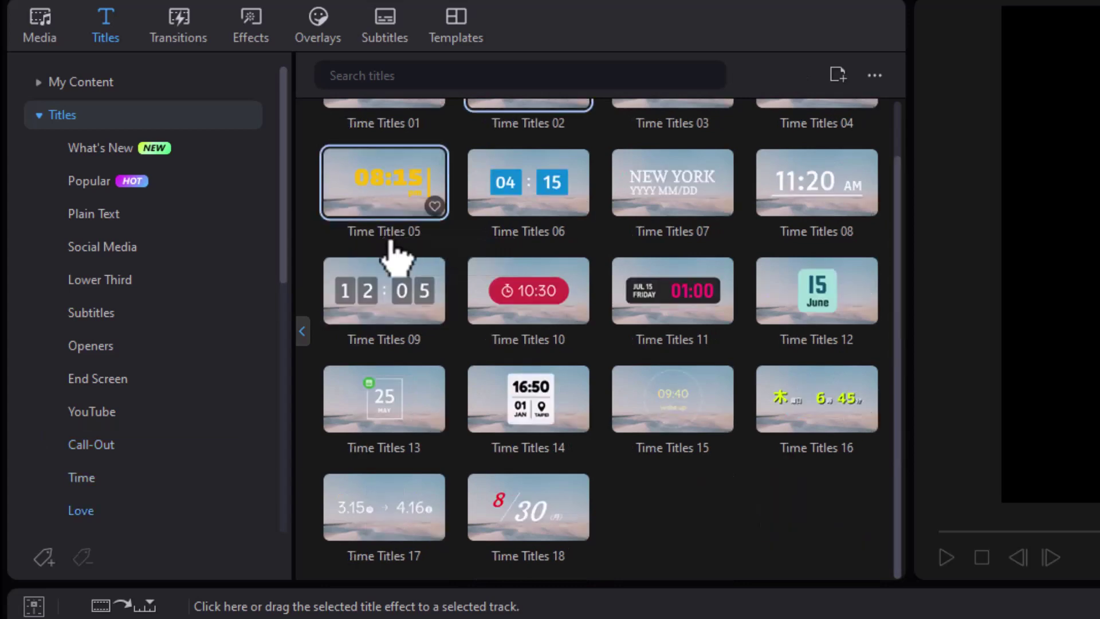
scroll(394, 253, "down", 3)
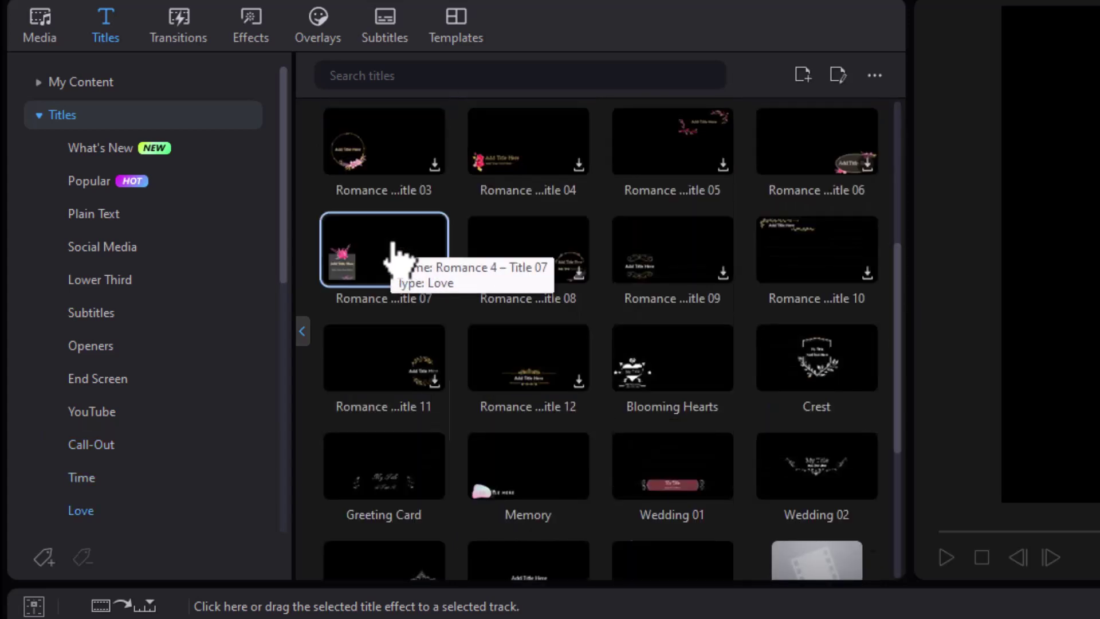
scroll(395, 257, "up", 8)
scroll(394, 256, "up", 10)
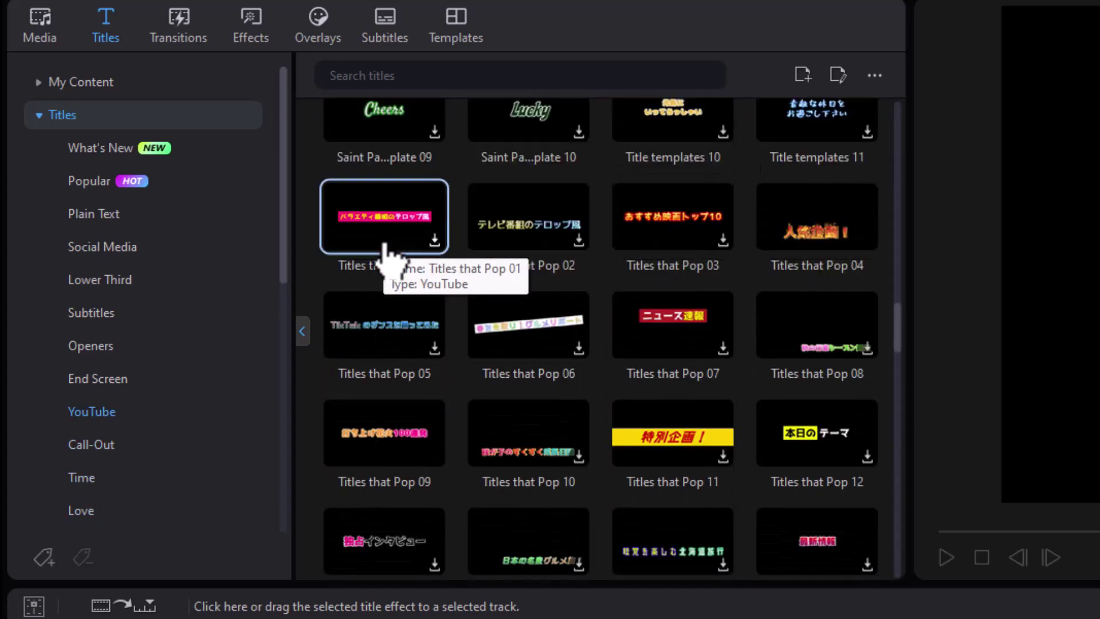
scroll(384, 252, "up", 10)
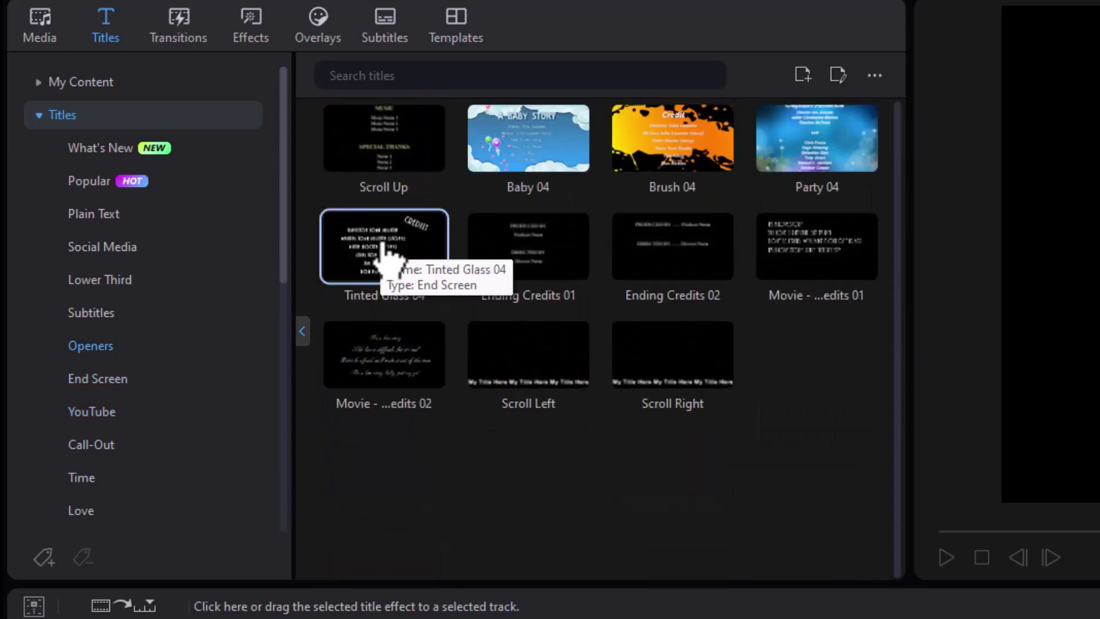
scroll(384, 255, "up", 8)
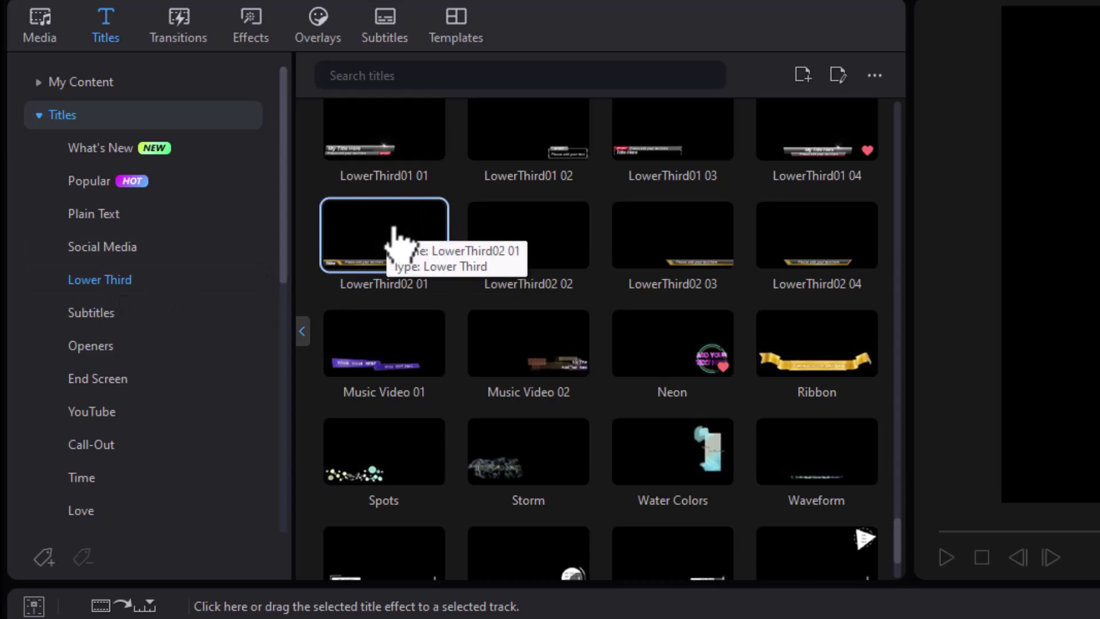
scroll(407, 240, "down", 10)
scroll(401, 252, "down", 10)
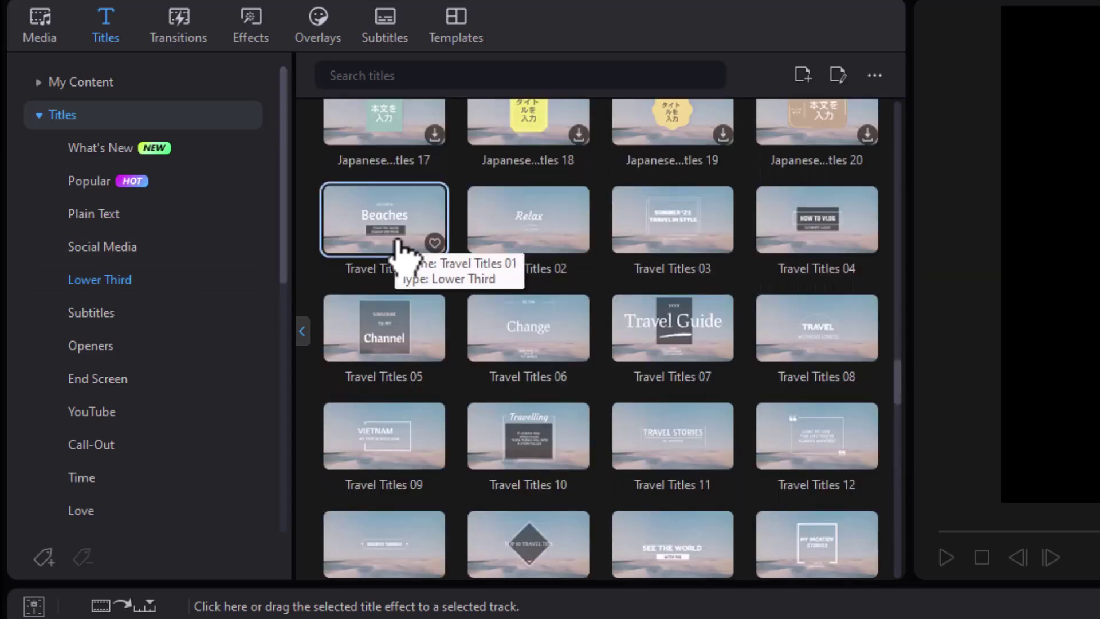
scroll(401, 255, "down", 10)
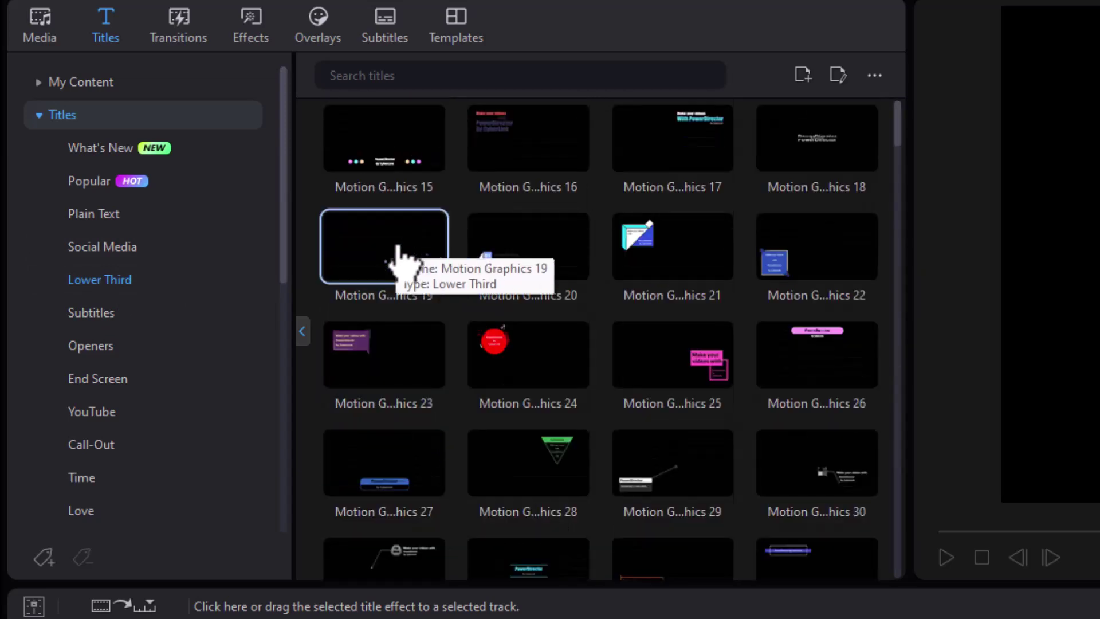
scroll(401, 261, "down", 3)
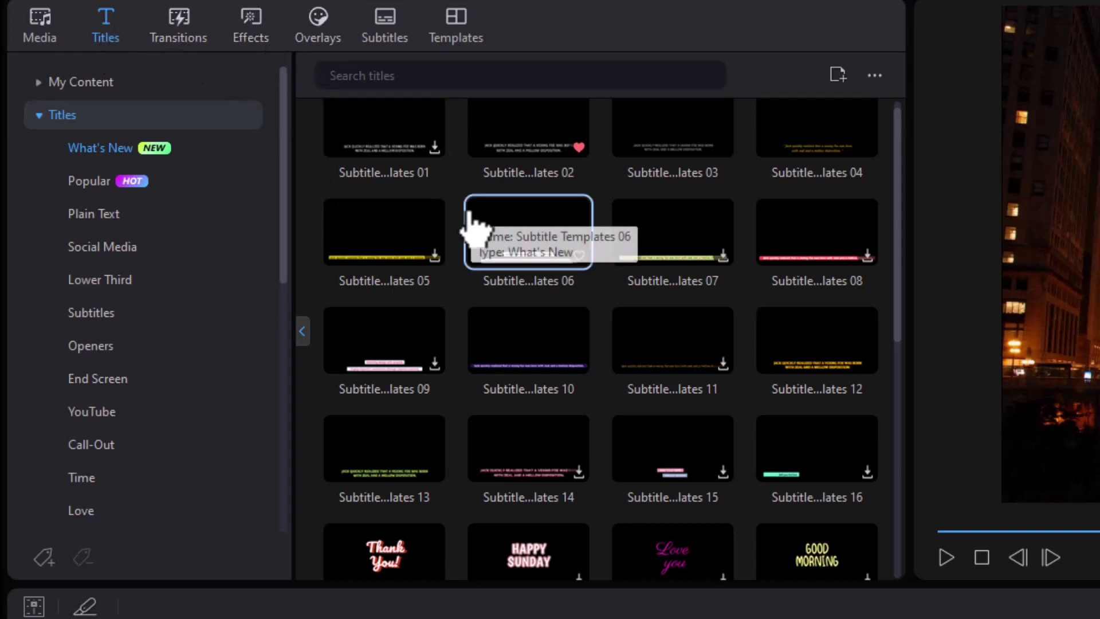
scroll(467, 229, "up", 1)
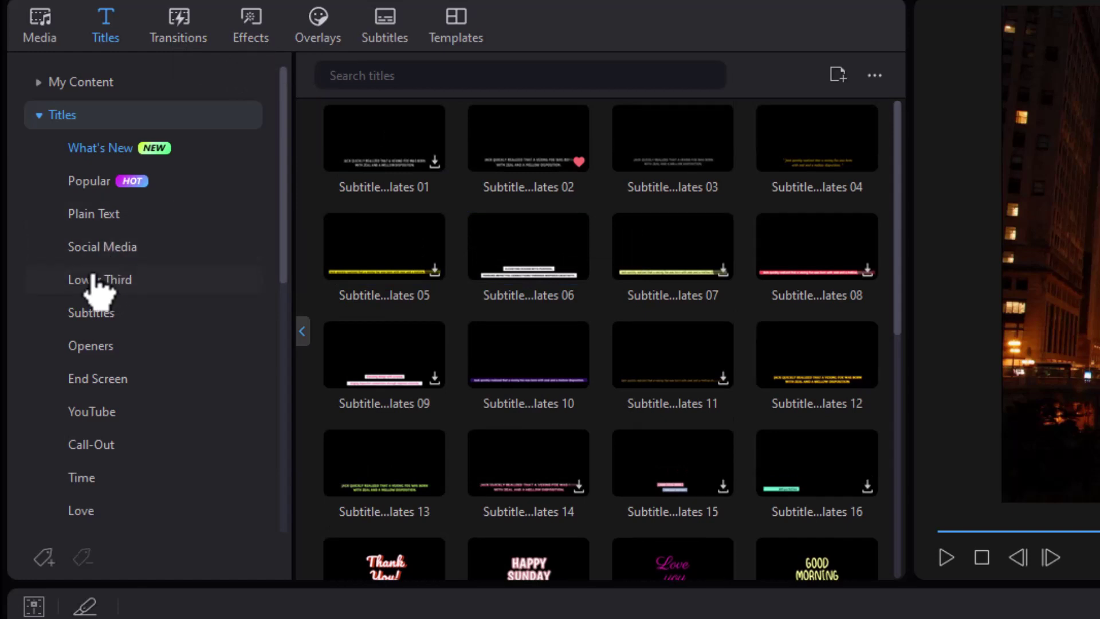